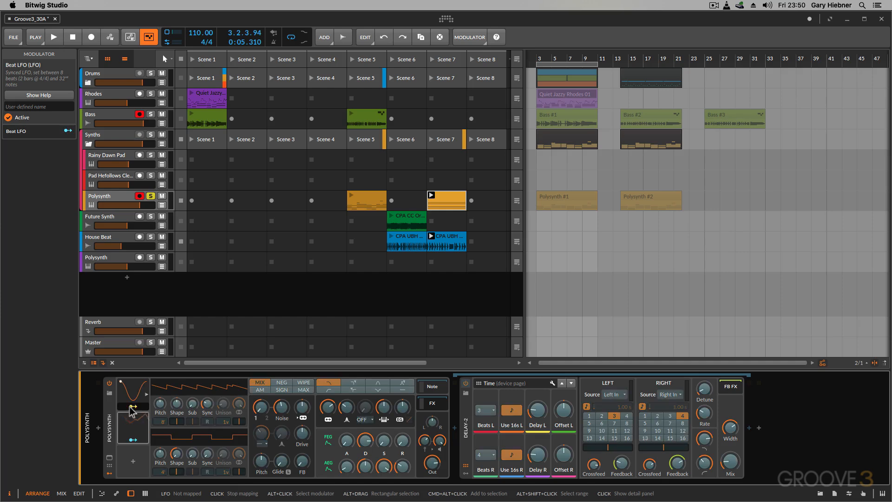
Delete both modulators, including the Beat LFO, from the Polysynth device.
{"action": "right_click", "coordinate": [130, 406]}
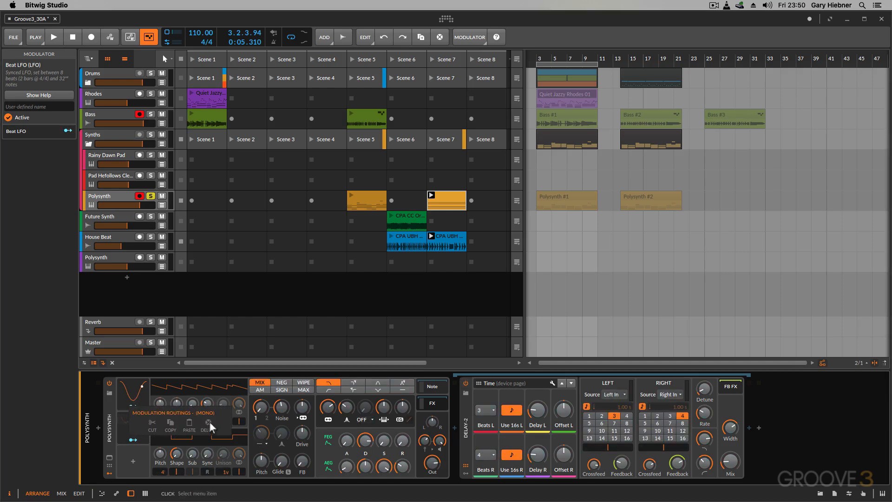
{"action": "left_click", "coordinate": [209, 422]}
{"action": "left_click", "coordinate": [129, 420]}
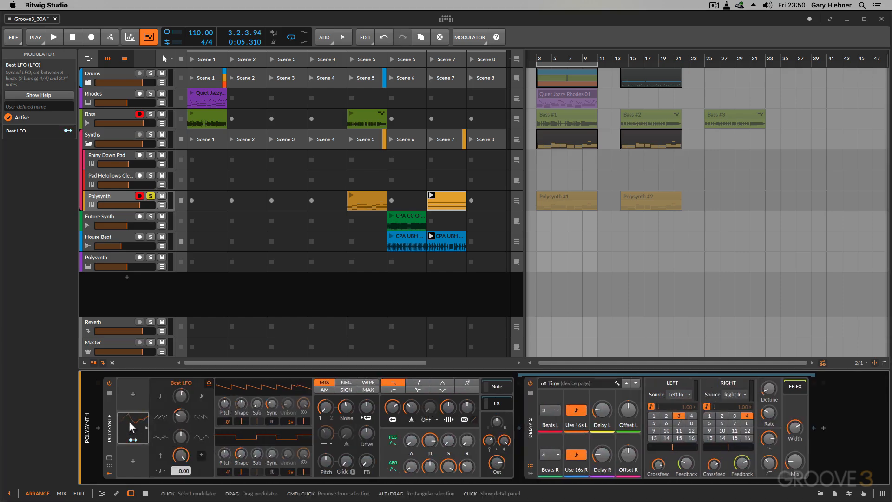
{"action": "right_click", "coordinate": [129, 421]}
{"action": "left_click", "coordinate": [229, 450]}
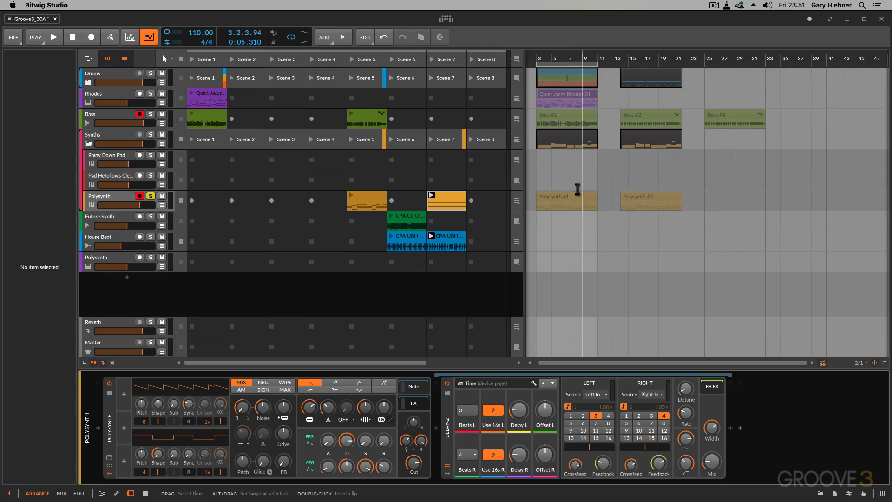
Examine the automatable parameters of the Polysynth clip in Scene 7, and return to the device view.
{"action": "left_click", "coordinate": [453, 194]}
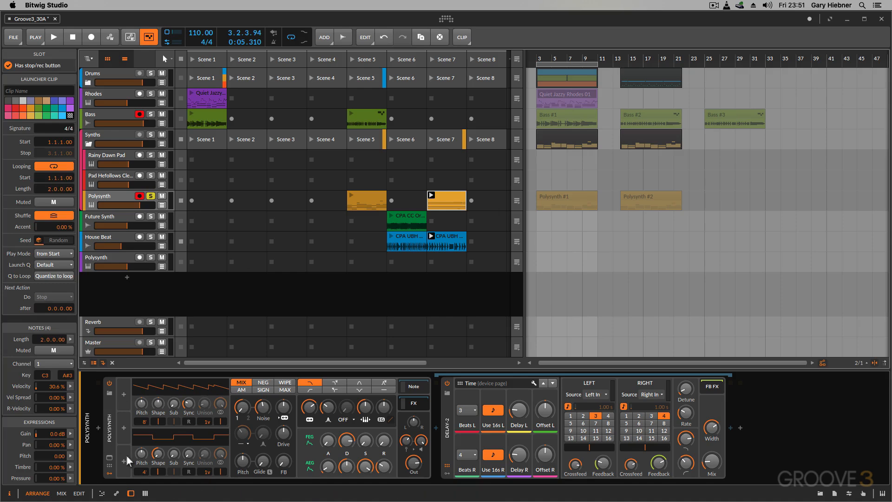
{"action": "left_click", "coordinate": [117, 495]}
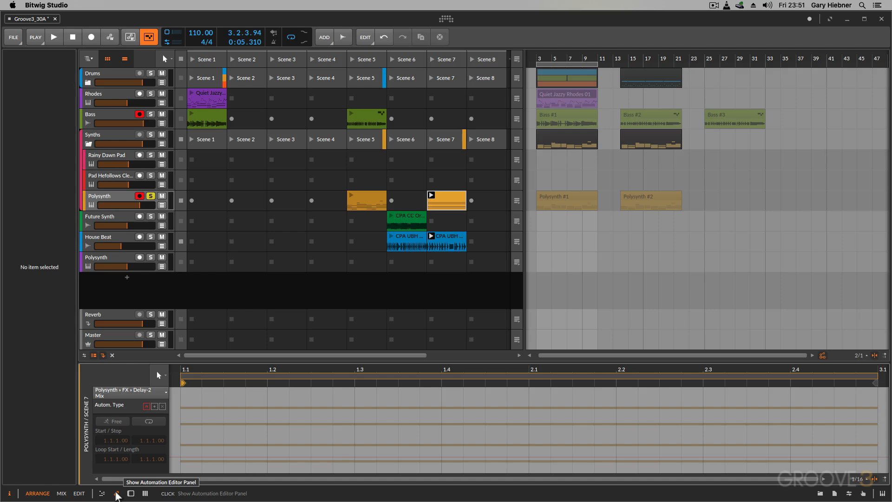
{"action": "left_click", "coordinate": [160, 396]}
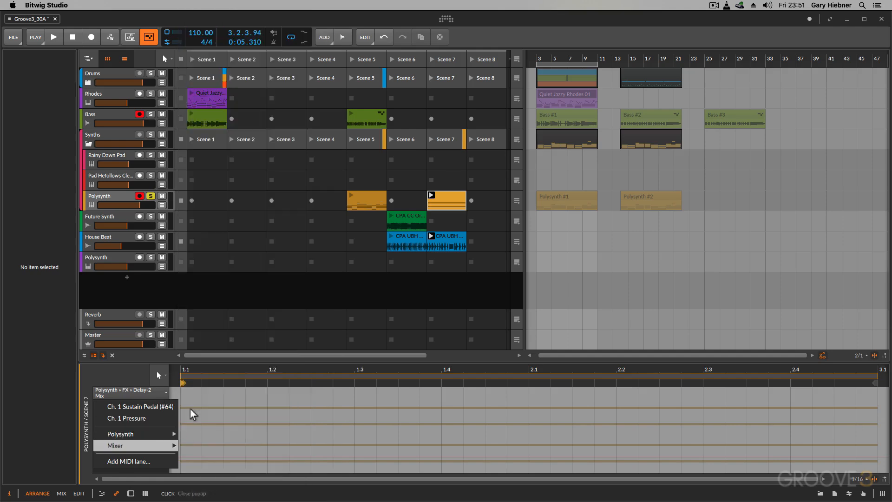
{"action": "left_click", "coordinate": [374, 298]}
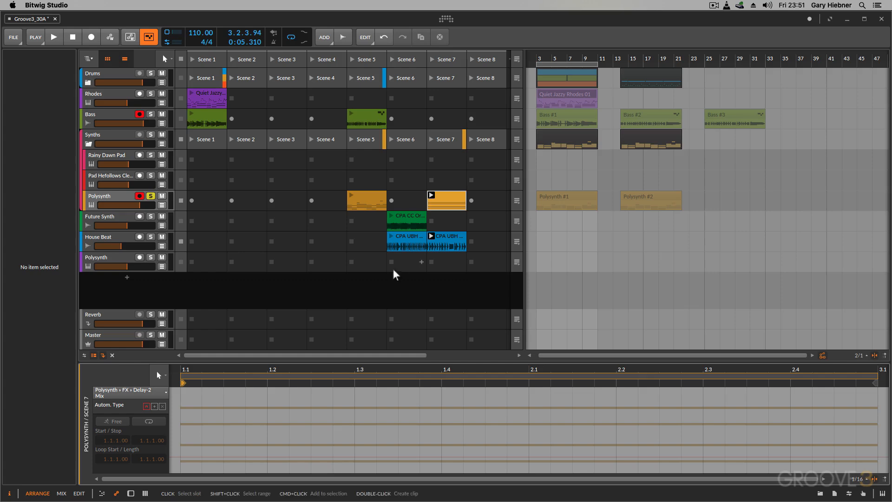
{"action": "key", "text": "d"}
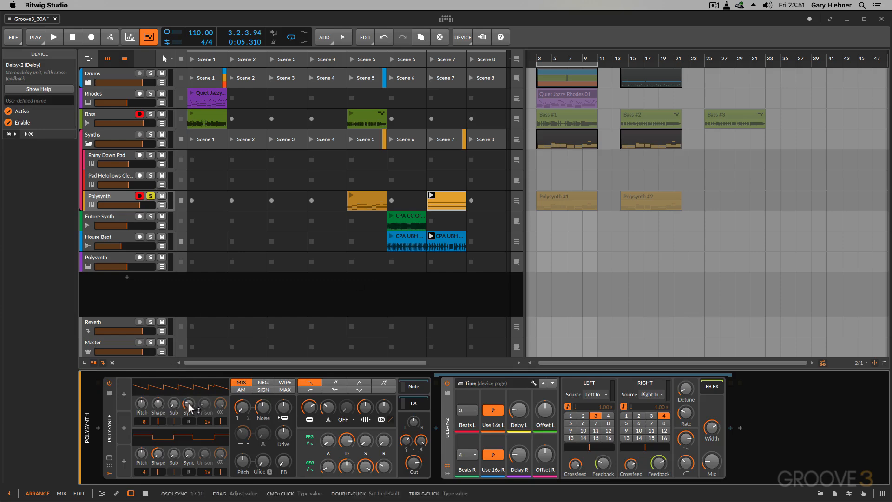
Bring up oscillator 1's Sync parameter in the automation editor for the Scene 7 Polysynth clip.
{"action": "mouse_move", "coordinate": [189, 406]}
{"action": "left_mouse_down"}
{"action": "mouse_move", "coordinate": [189, 386]}
{"action": "mouse_move", "coordinate": [190, 406]}
{"action": "left_mouse_up"}
{"action": "left_click", "coordinate": [117, 494]}
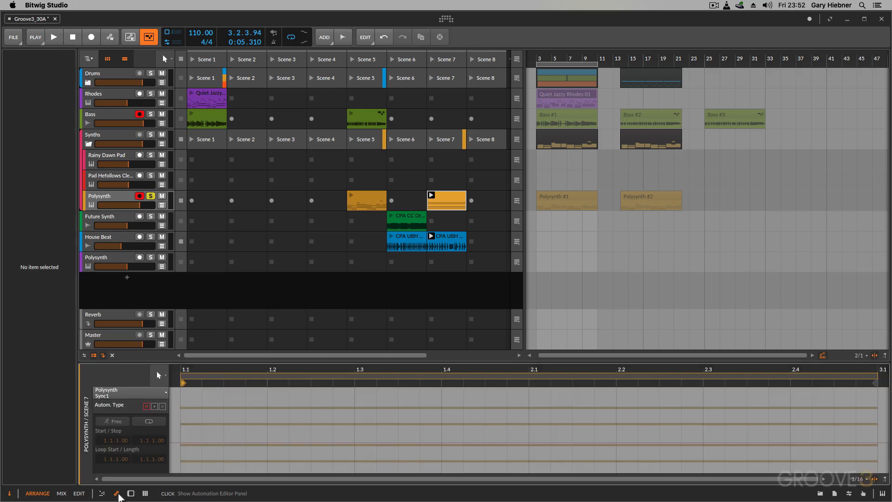
{"action": "left_click", "coordinate": [114, 398]}
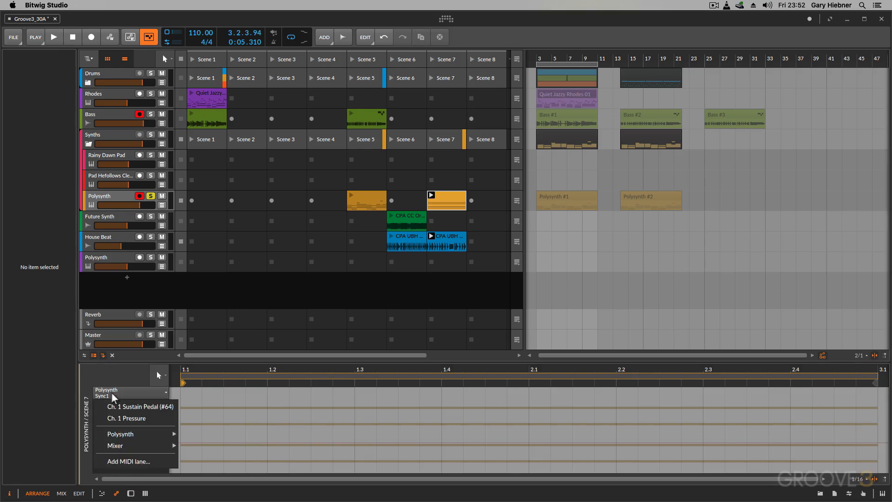
{"action": "left_click", "coordinate": [114, 398]}
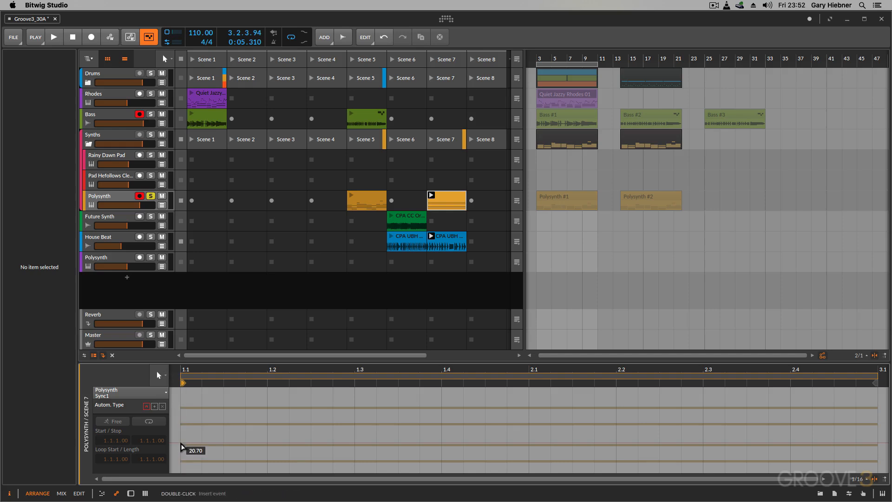
Draw Sync1 automation starting at 20.70 at 1.1, rising to 60.00 at 2.1 and falling to about 19 at 3.1.
{"action": "double_click", "coordinate": [181, 443]}
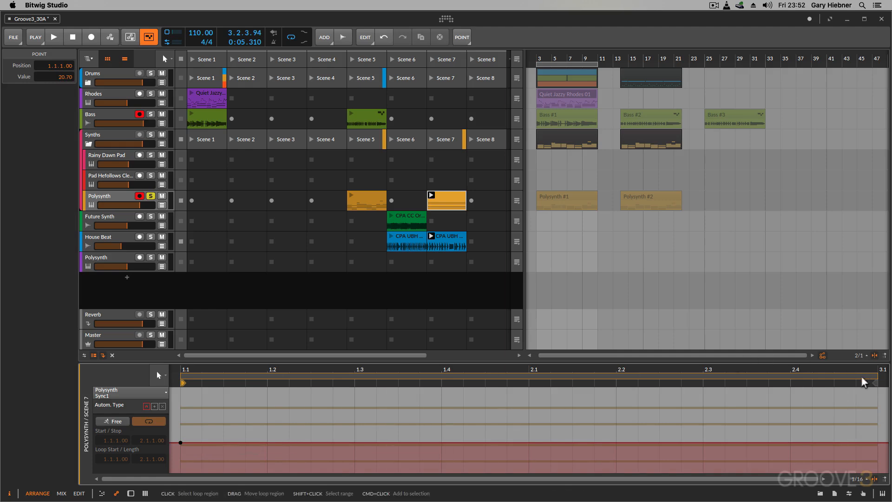
{"action": "left_click", "coordinate": [529, 443]}
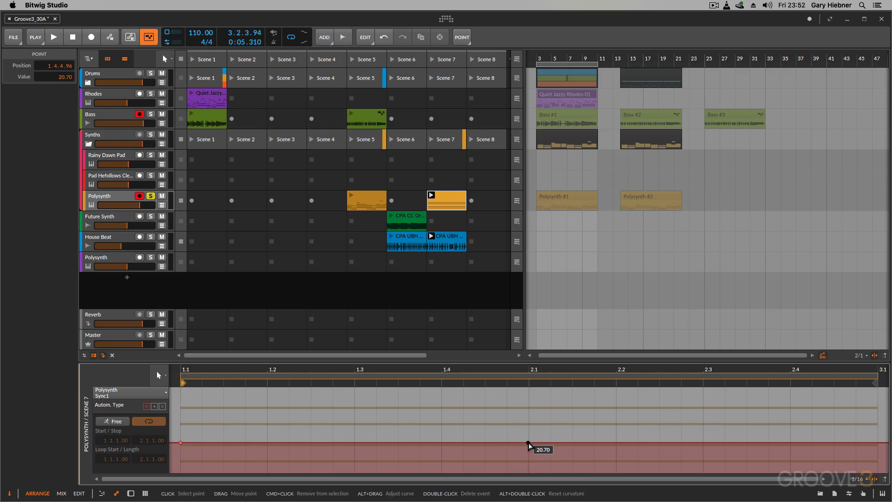
{"action": "left_click_drag", "start_coordinate": [528, 443], "coordinate": [529, 390]}
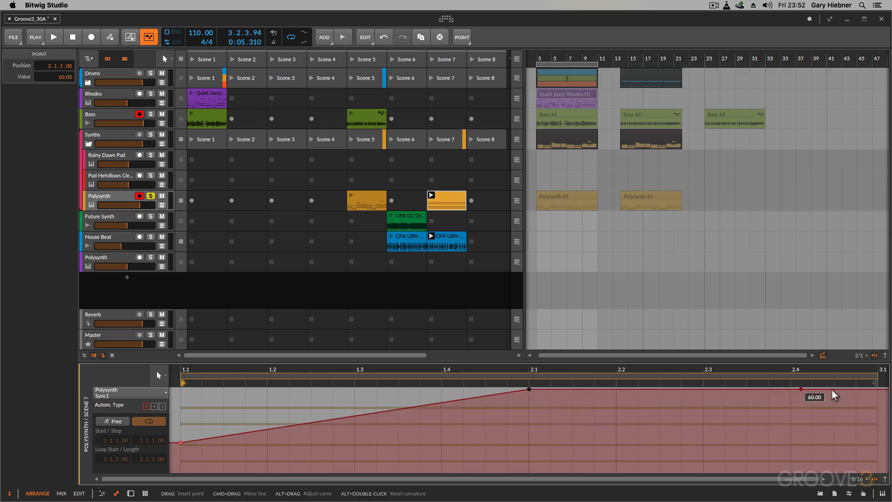
{"action": "left_click", "coordinate": [877, 391]}
{"action": "left_click_drag", "start_coordinate": [877, 393], "coordinate": [879, 447]}
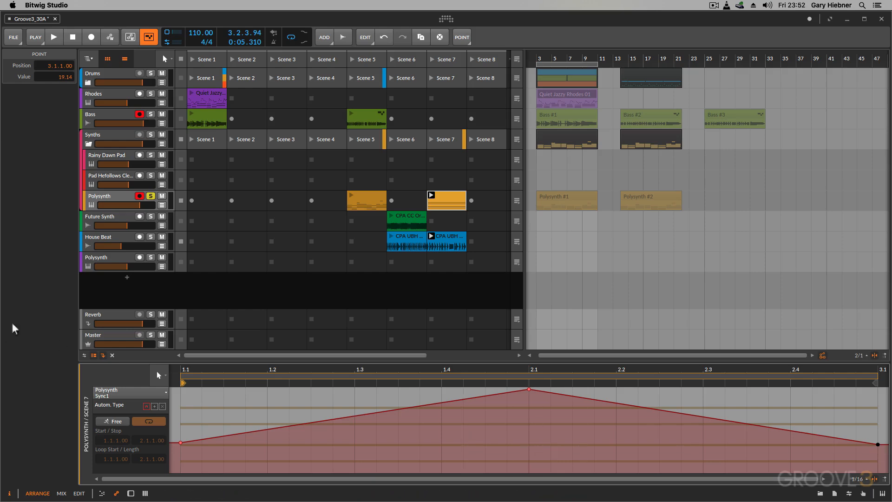
Play back the Sync1 automation several times and watch oscillator 1's Sync knob and waveform in the device view.
{"action": "key", "text": "space"}
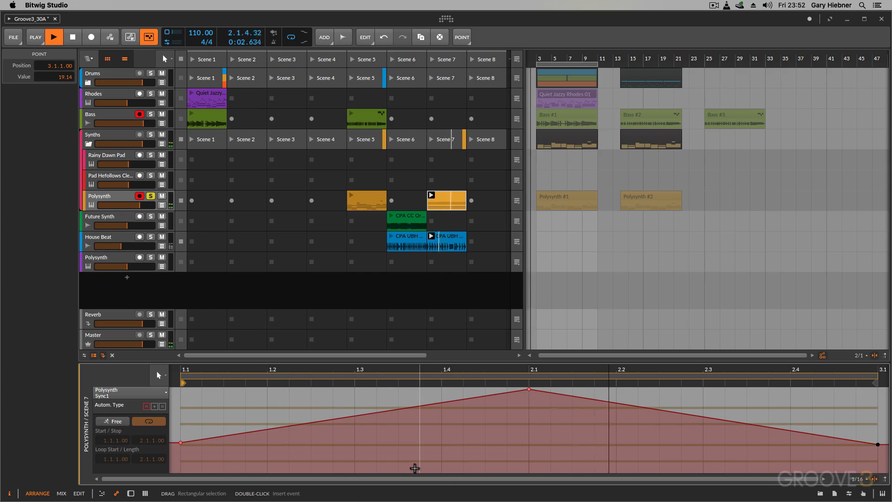
{"action": "key", "text": "space"}
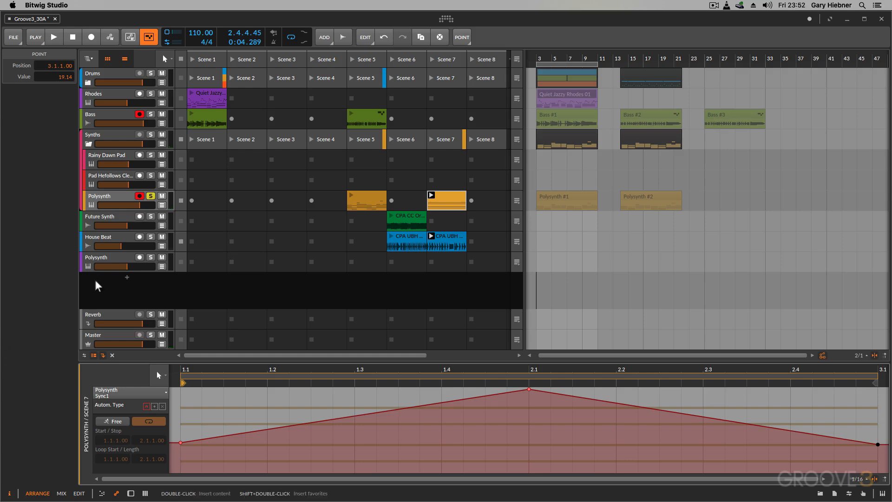
{"action": "key", "text": "d"}
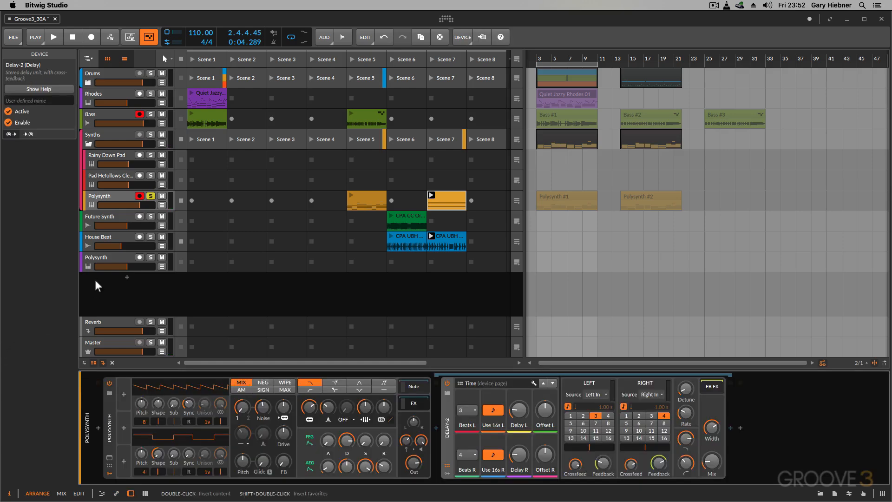
{"action": "key", "text": "space"}
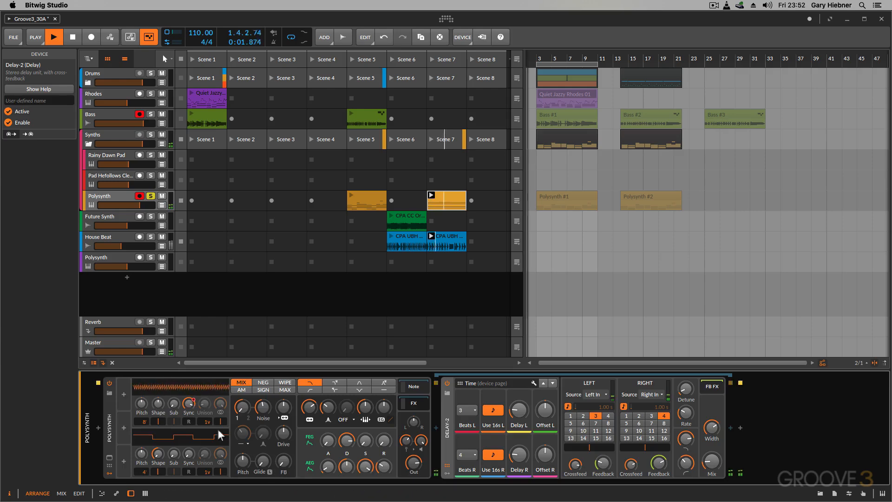
{"action": "scroll", "coordinate": [191, 407], "scroll_direction": "down", "scroll_amount": 10}
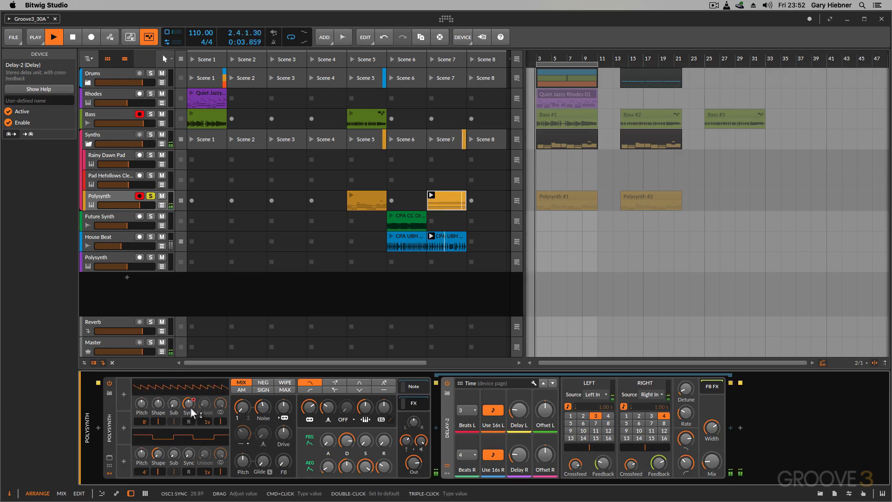
{"action": "key", "text": "space"}
{"action": "scroll", "coordinate": [191, 407], "scroll_direction": "up", "scroll_amount": 3}
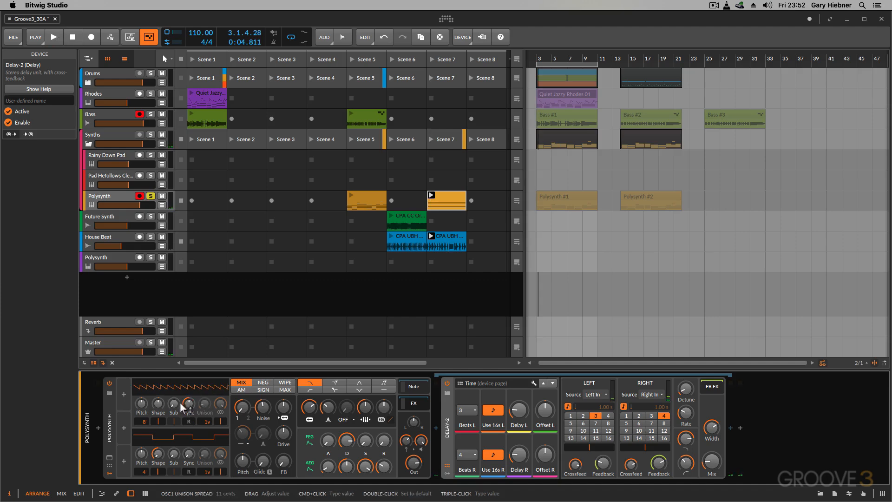
{"action": "key", "text": "space"}
{"action": "scroll", "coordinate": [189, 407], "scroll_direction": "up", "scroll_amount": 4}
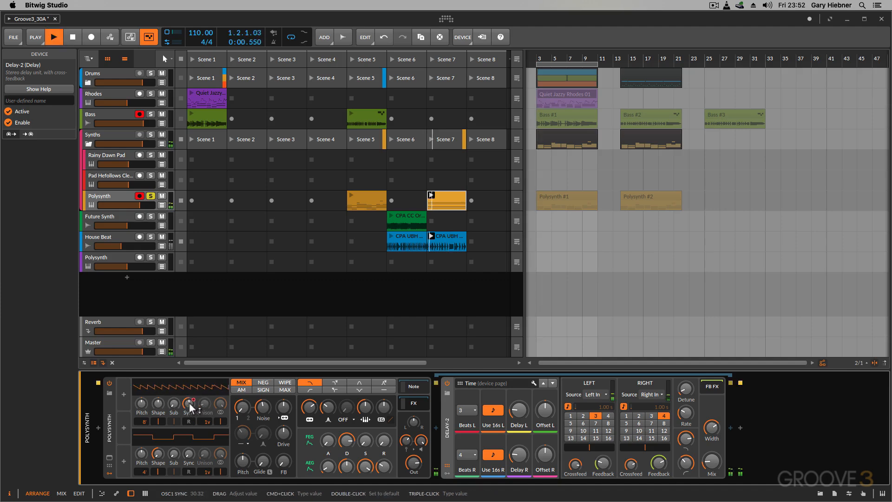
{"action": "scroll", "coordinate": [192, 400], "scroll_direction": "down", "scroll_amount": 3}
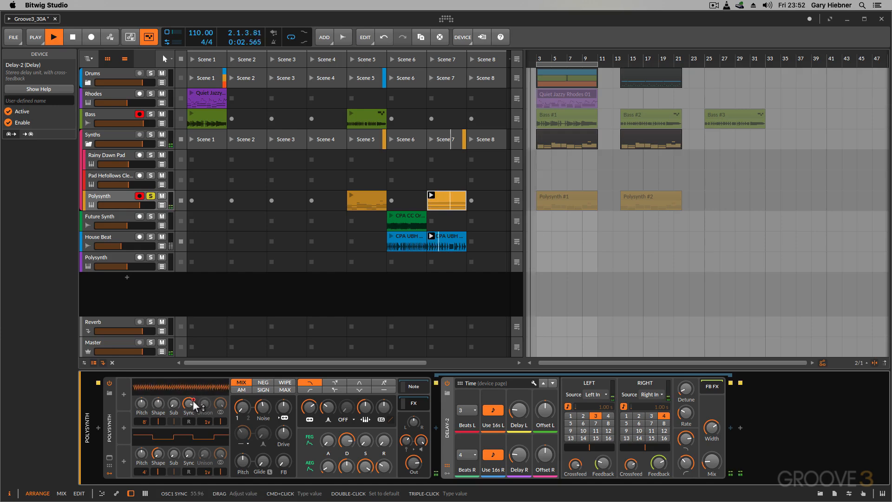
{"action": "scroll", "coordinate": [192, 400], "scroll_direction": "down", "scroll_amount": 4}
{"action": "key", "text": "space"}
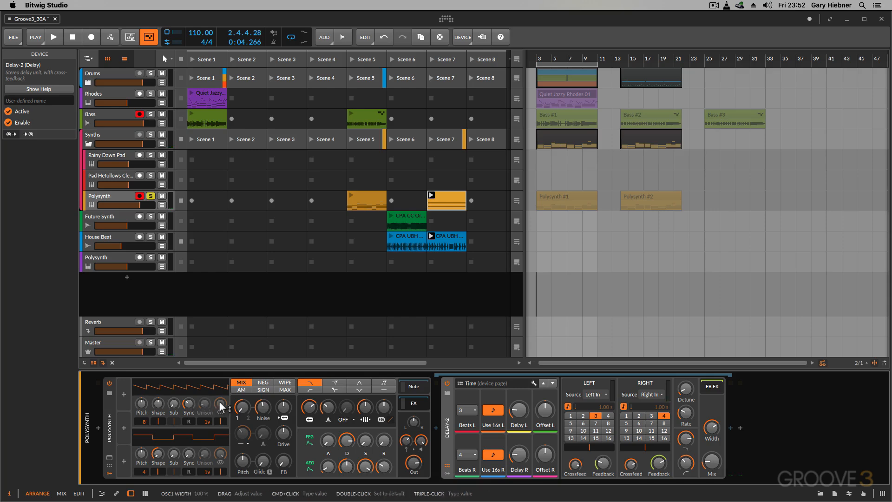
Bring up the Polysynth Noise parameter in the clip's automation editor and enlarge the editor upward.
{"action": "left_click", "coordinate": [265, 406]}
{"action": "left_click", "coordinate": [263, 406]}
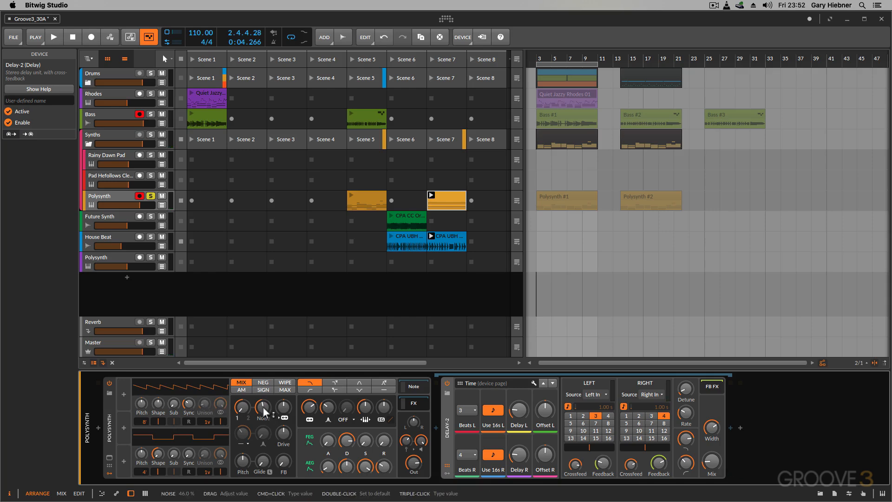
{"action": "key", "text": "a"}
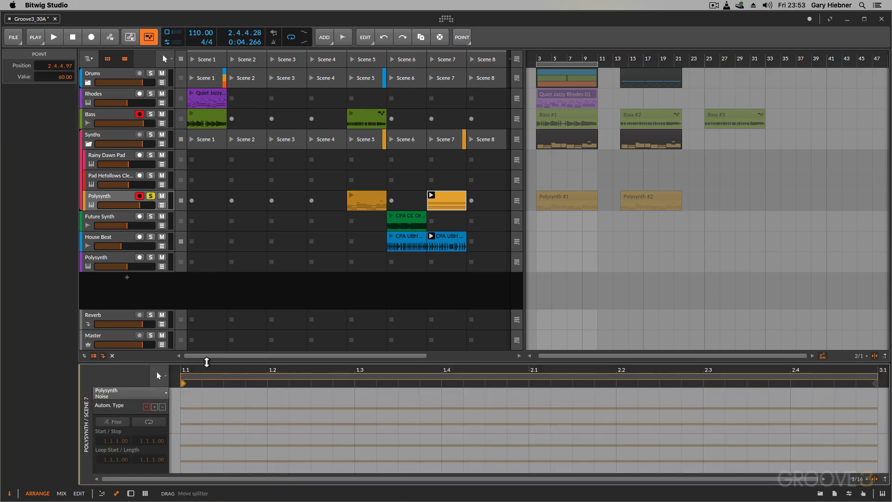
{"action": "left_click_drag", "start_coordinate": [206, 363], "coordinate": [208, 266]}
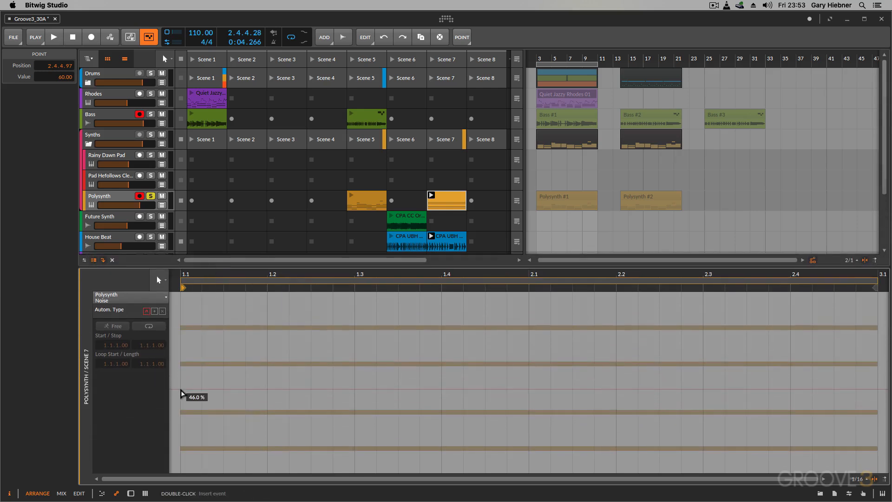
Draw Noise automation starting at 46.0 % at 1.1, rising to 97.5 % at 2.1 and falling to about 42 % at 3.1.
{"action": "left_click", "coordinate": [181, 389]}
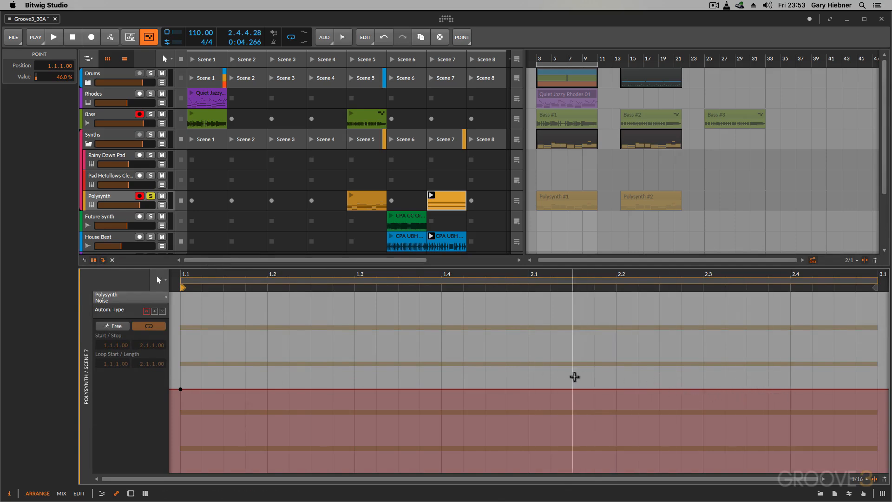
{"action": "left_click", "coordinate": [529, 389]}
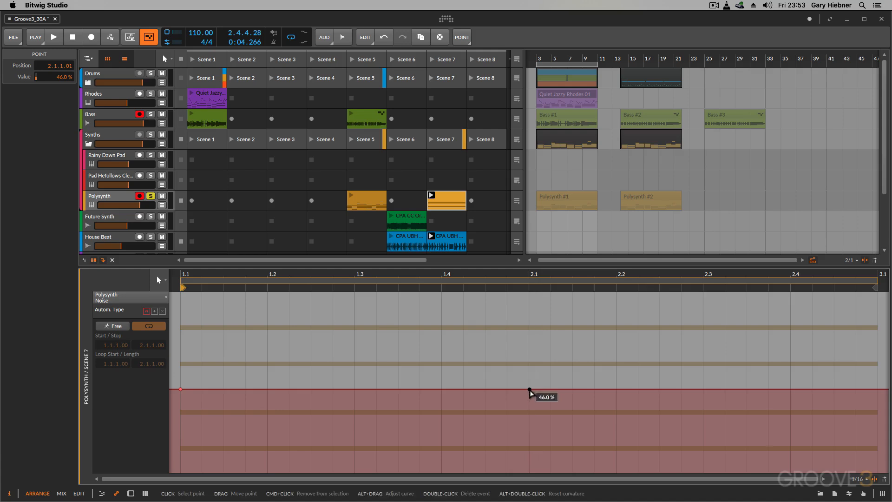
{"action": "left_click_drag", "start_coordinate": [529, 389], "coordinate": [529, 298]}
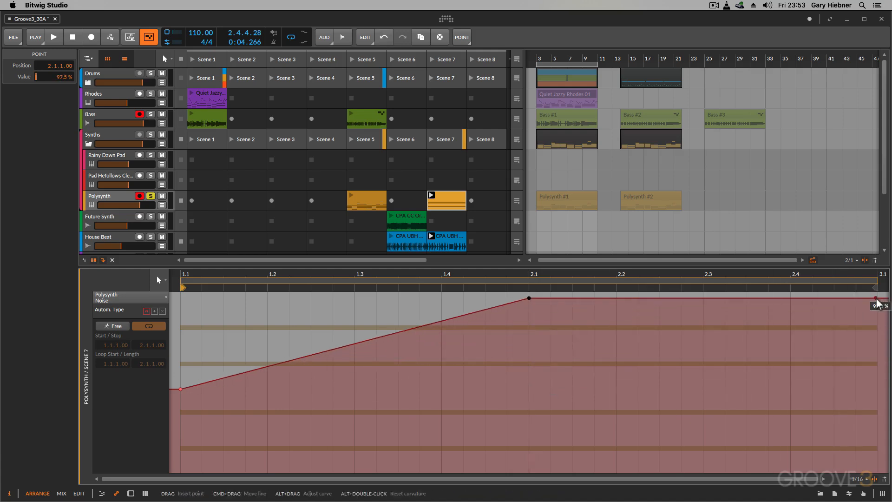
{"action": "left_click", "coordinate": [862, 348]}
{"action": "left_click_drag", "start_coordinate": [877, 299], "coordinate": [878, 395]}
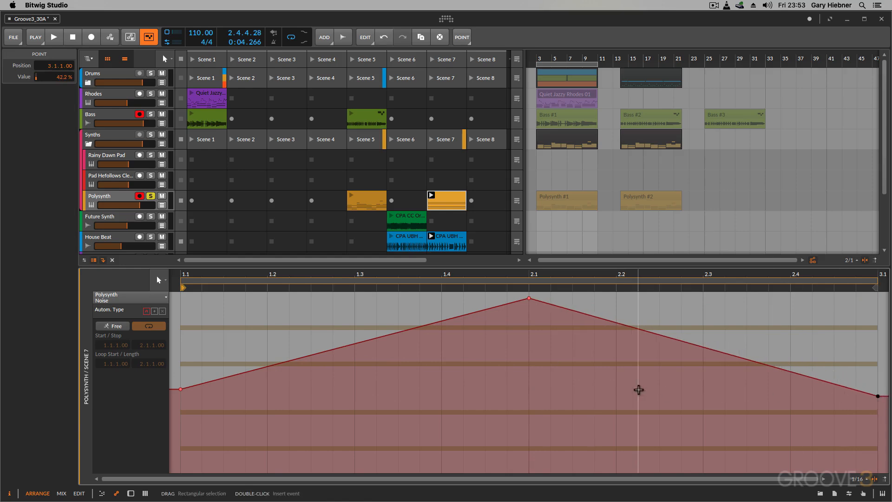
Play back the clip with the Noise automation, and return to the Polysynth device view.
{"action": "key", "text": "space"}
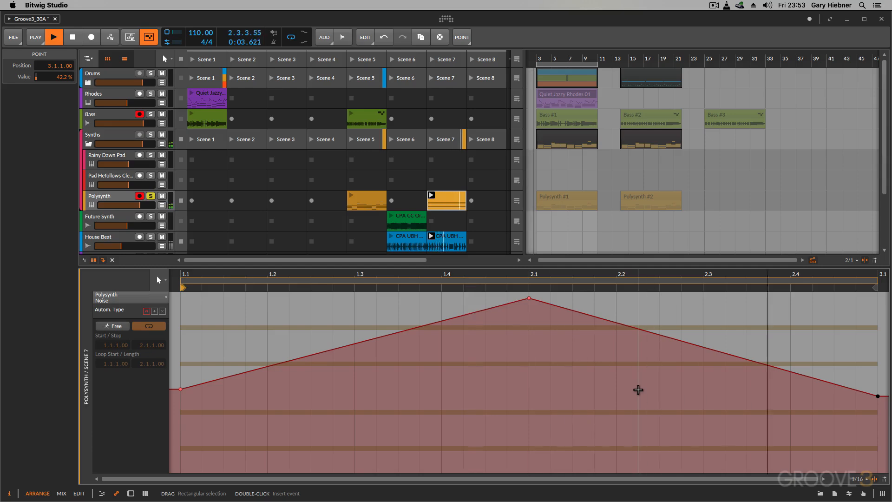
{"action": "key", "text": "space"}
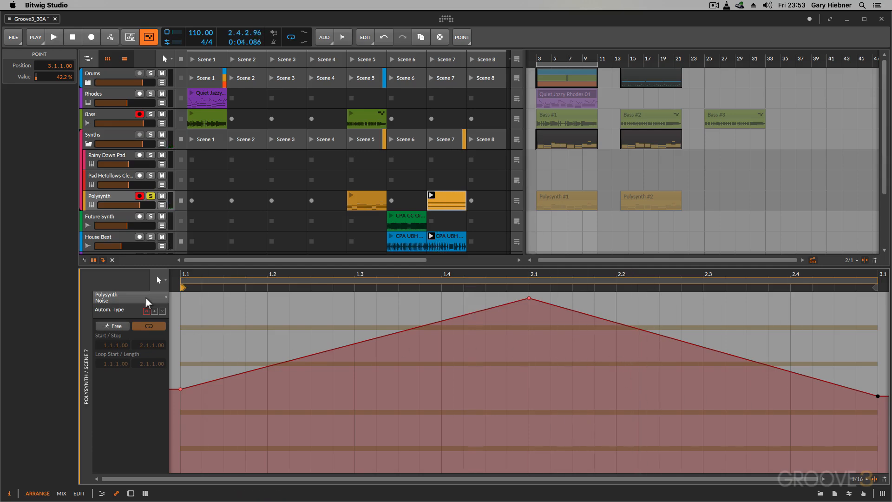
{"action": "key", "text": "d"}
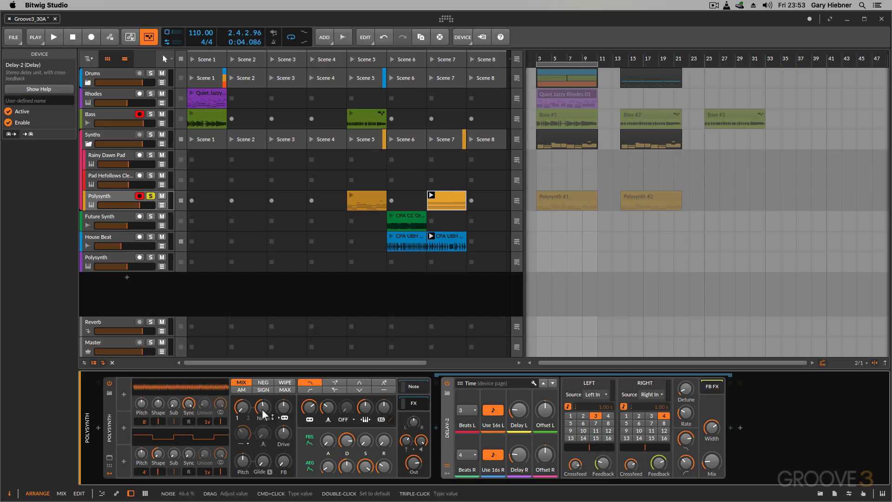
Play back the clip while watching the Noise knob follow its automation, and select the Polysynth device.
{"action": "key", "text": "space"}
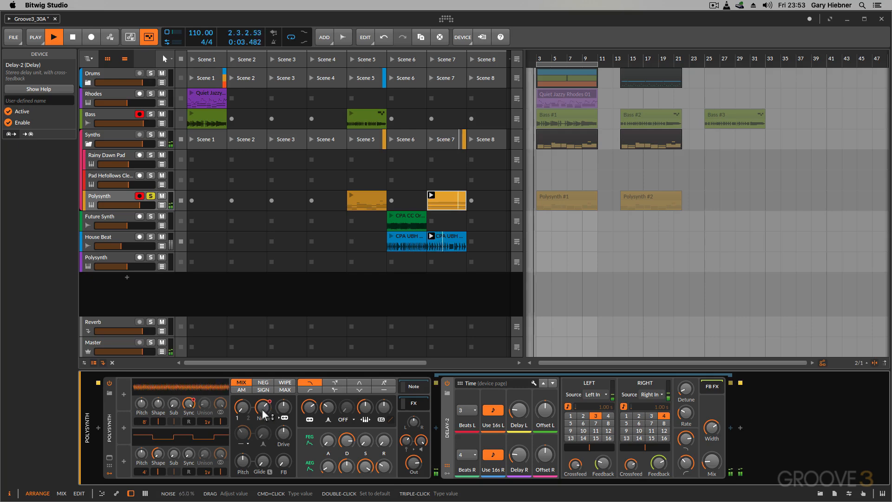
{"action": "key", "text": "space"}
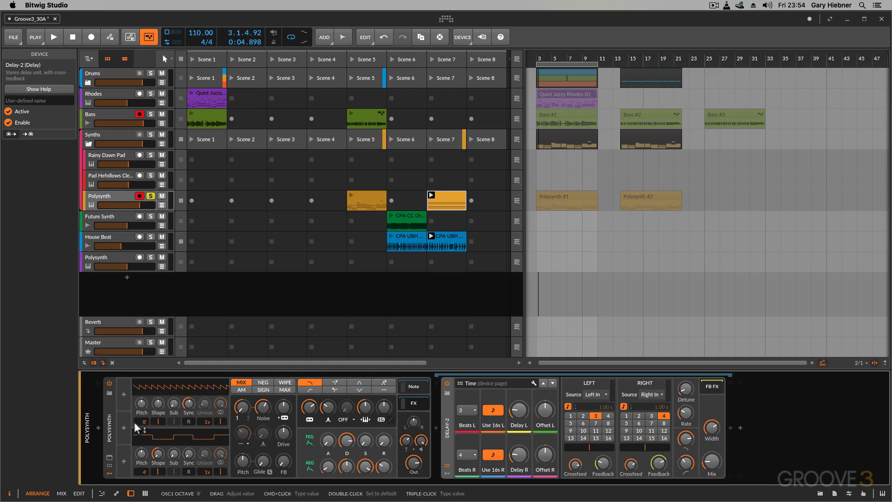
{"action": "left_click", "coordinate": [111, 402]}
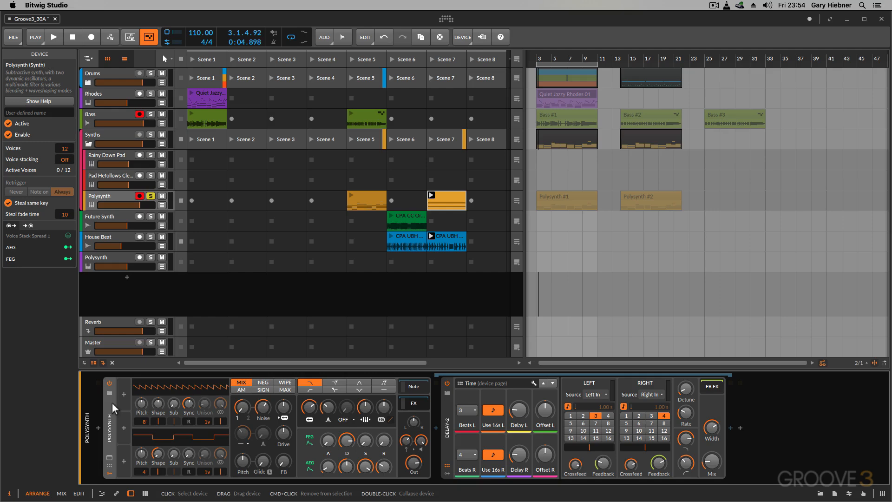
Bend the Noise ramps into a curved rise to 2.1 and a curved fall to 3.1, audition them, and raise the 2.1 point to 100 %.
{"action": "key", "text": "a"}
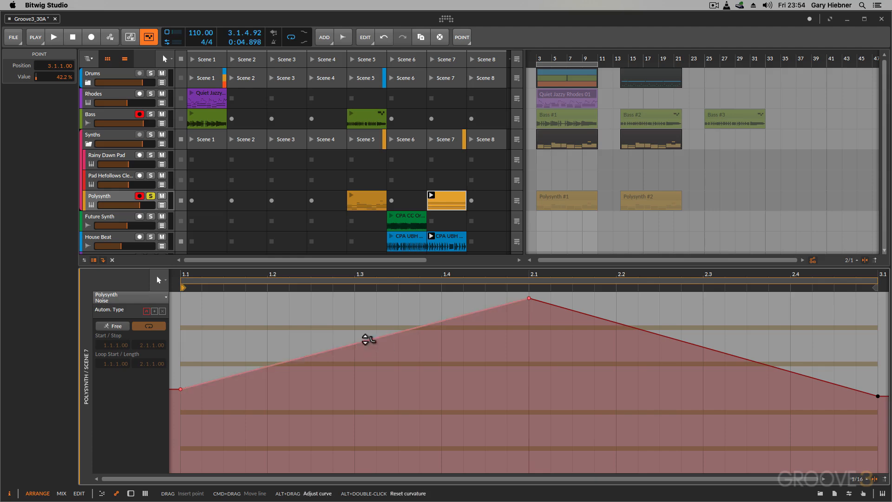
{"action": "left_click_drag", "start_coordinate": [365, 344], "coordinate": [366, 372]}
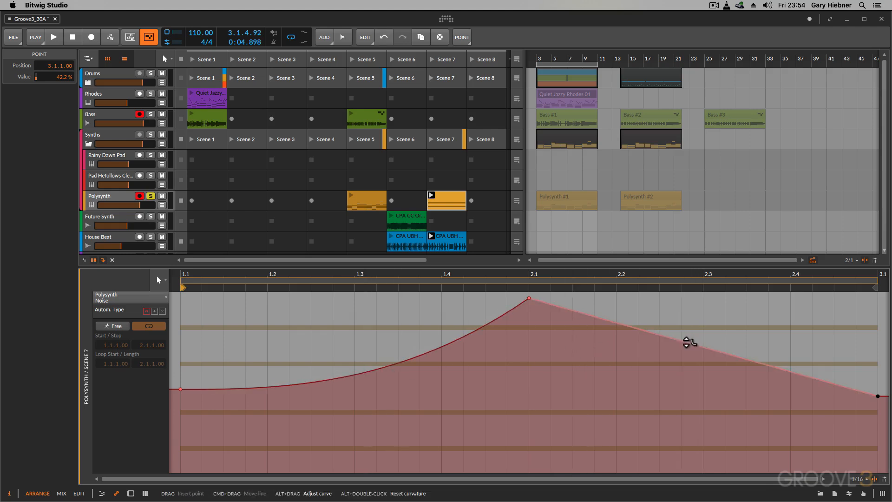
{"action": "left_click_drag", "start_coordinate": [609, 321], "coordinate": [610, 297]}
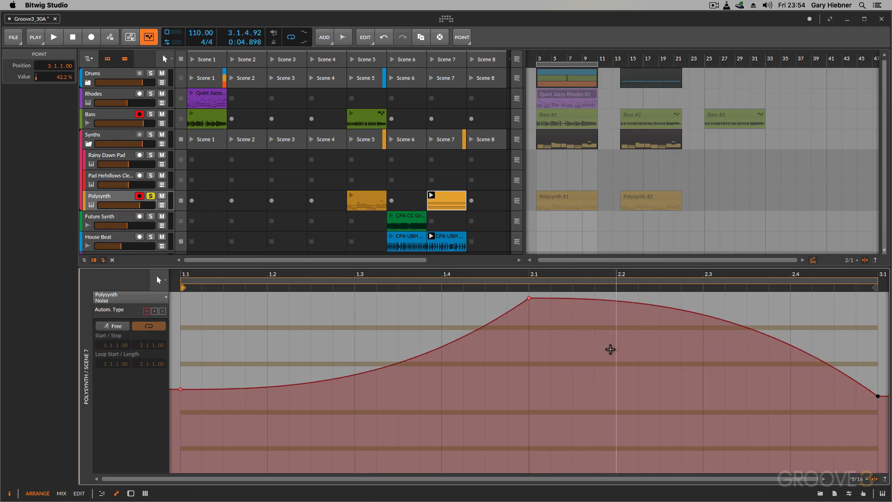
{"action": "key", "text": "space"}
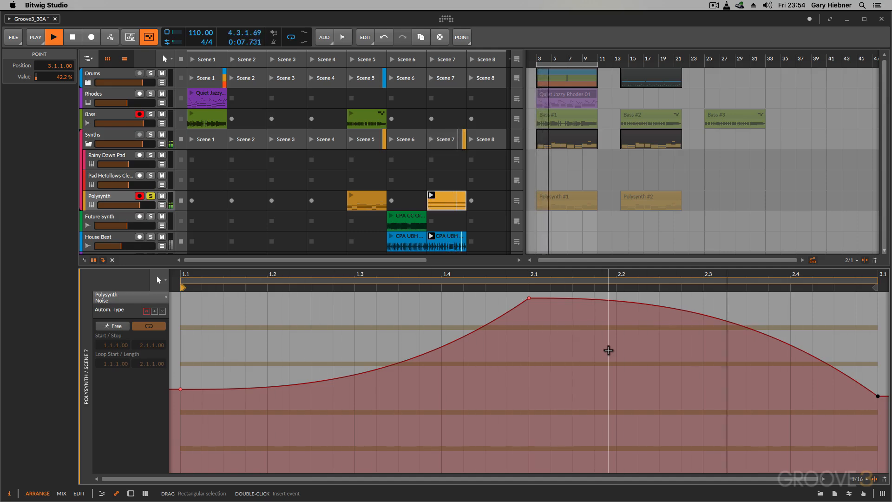
{"action": "key", "text": "space"}
{"action": "left_click_drag", "start_coordinate": [539, 311], "coordinate": [540, 307]}
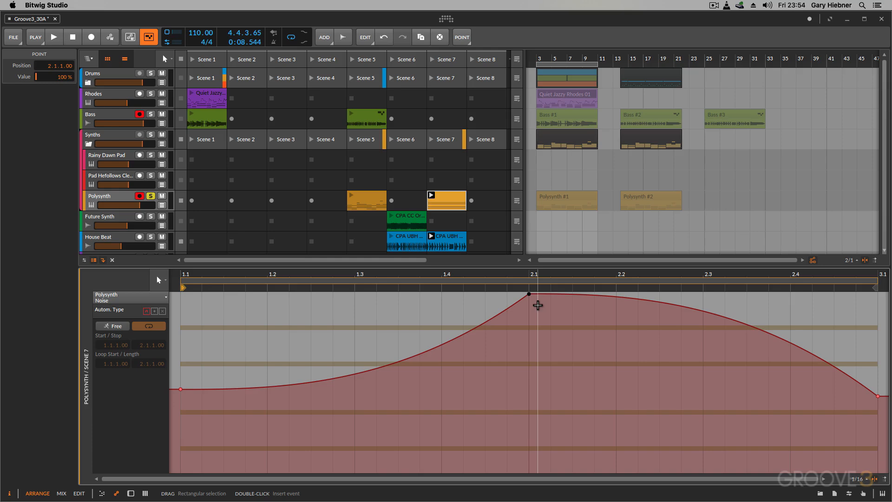
Undo the Noise automation edits back to the single starting point at 1.1.
{"action": "key", "text": "super+z"}
{"action": "key", "text": "super+z"}
{"action": "key", "text": "super+z"}
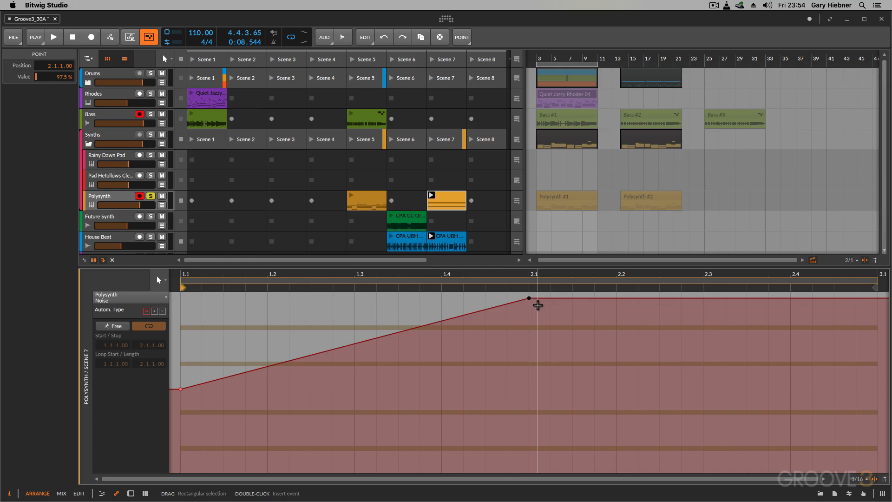
{"action": "key", "text": "super+z"}
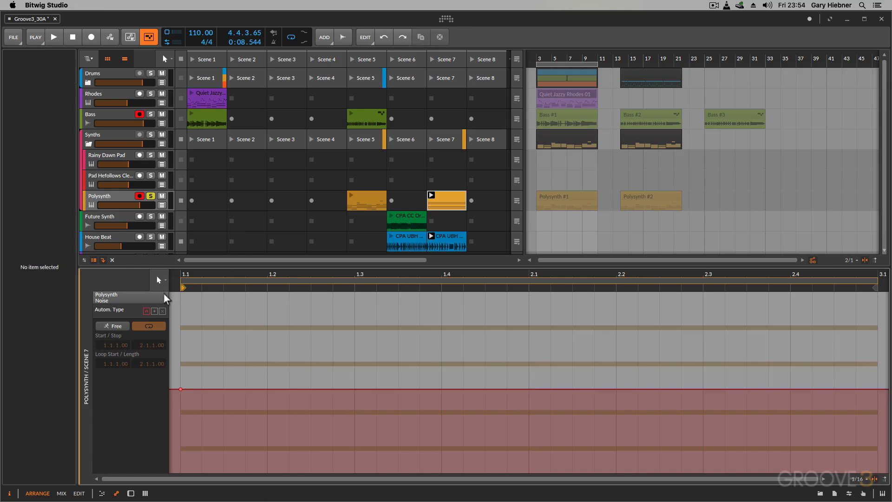
Draw a freehand wavy Noise automation curve from 1.1 to 3.1 with the Pen tool, and redraw its opening stretch to about 1.3.
{"action": "left_click", "coordinate": [163, 280]}
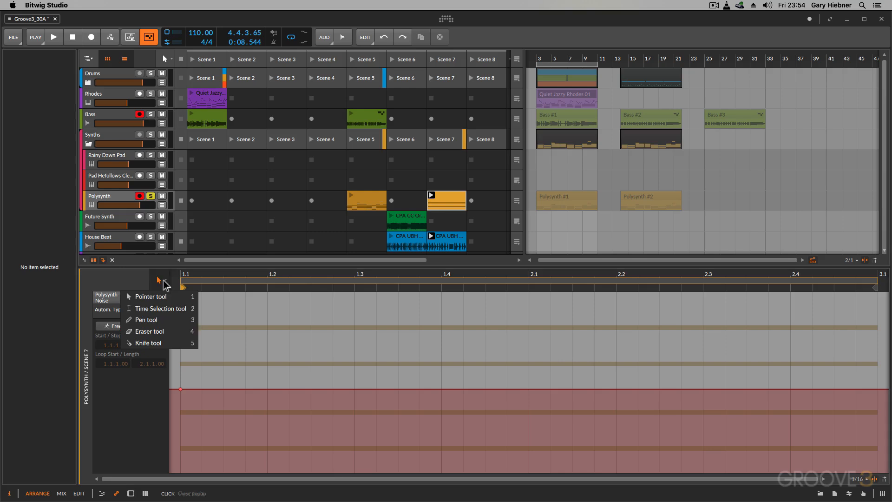
{"action": "left_click", "coordinate": [160, 320]}
{"action": "left_click_drag", "start_coordinate": [180, 389], "coordinate": [266, 355]}
{"action": "mouse_move", "coordinate": [301, 364]}
{"action": "left_mouse_down"}
{"action": "mouse_move", "coordinate": [339, 326]}
{"action": "mouse_move", "coordinate": [378, 336]}
{"action": "mouse_move", "coordinate": [442, 411]}
{"action": "mouse_move", "coordinate": [500, 400]}
{"action": "mouse_move", "coordinate": [579, 307]}
{"action": "mouse_move", "coordinate": [662, 358]}
{"action": "mouse_move", "coordinate": [808, 306]}
{"action": "mouse_move", "coordinate": [865, 329]}
{"action": "mouse_move", "coordinate": [877, 365]}
{"action": "left_mouse_up"}
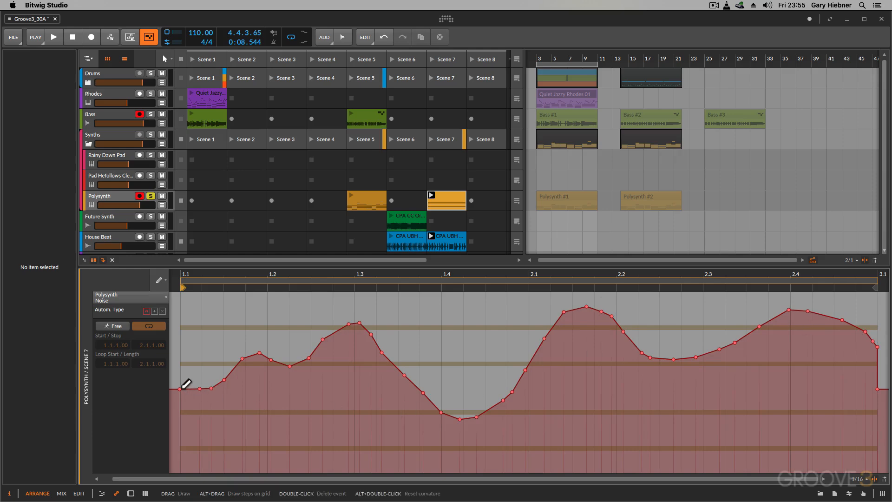
{"action": "mouse_move", "coordinate": [181, 388]}
{"action": "left_mouse_down"}
{"action": "mouse_move", "coordinate": [213, 389]}
{"action": "mouse_move", "coordinate": [261, 357]}
{"action": "mouse_move", "coordinate": [315, 356]}
{"action": "mouse_move", "coordinate": [356, 333]}
{"action": "mouse_move", "coordinate": [377, 344]}
{"action": "left_mouse_up"}
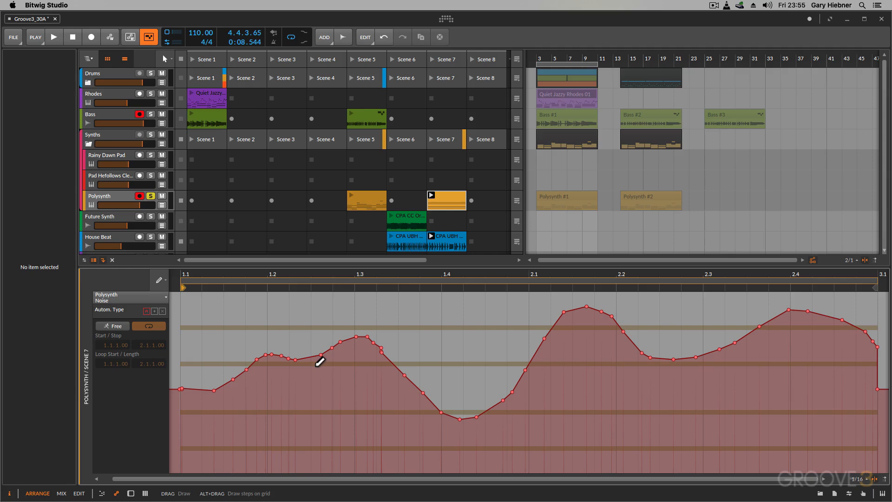
Undo the clip's remaining Noise and OSC1 Sync automation, and return to the Polysynth device view.
{"action": "key", "text": "super+z"}
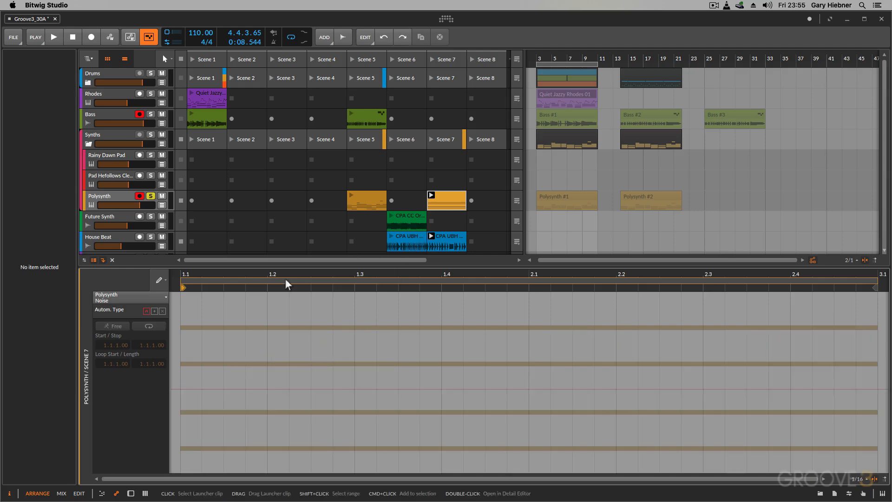
{"action": "left_click", "coordinate": [141, 297]}
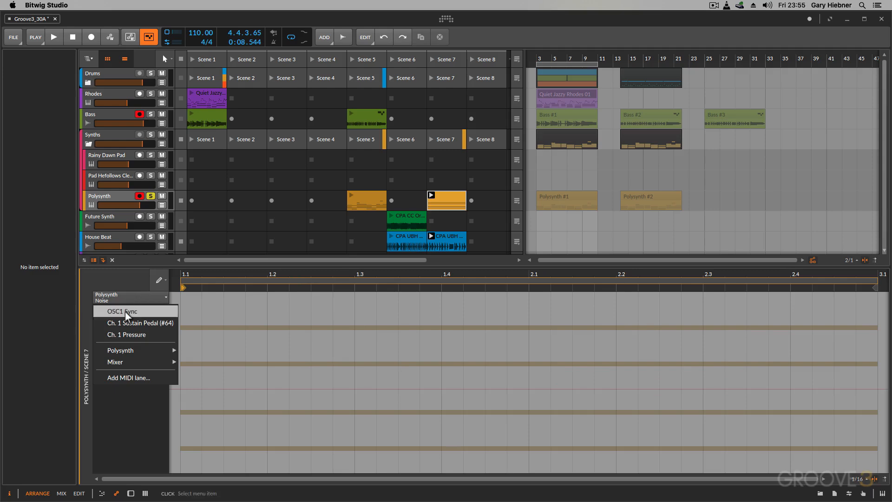
{"action": "left_click", "coordinate": [124, 310]}
{"action": "key", "text": "super+z"}
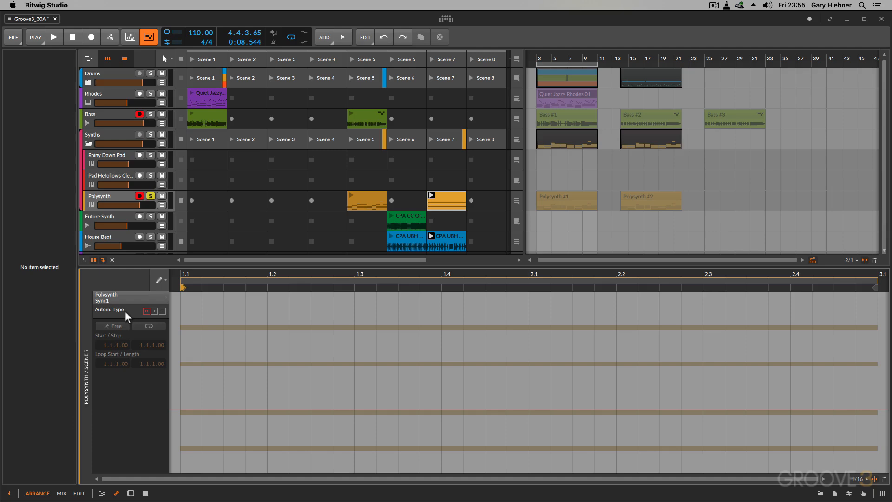
{"action": "key", "text": "a"}
{"action": "key", "text": "a"}
{"action": "key", "text": "d"}
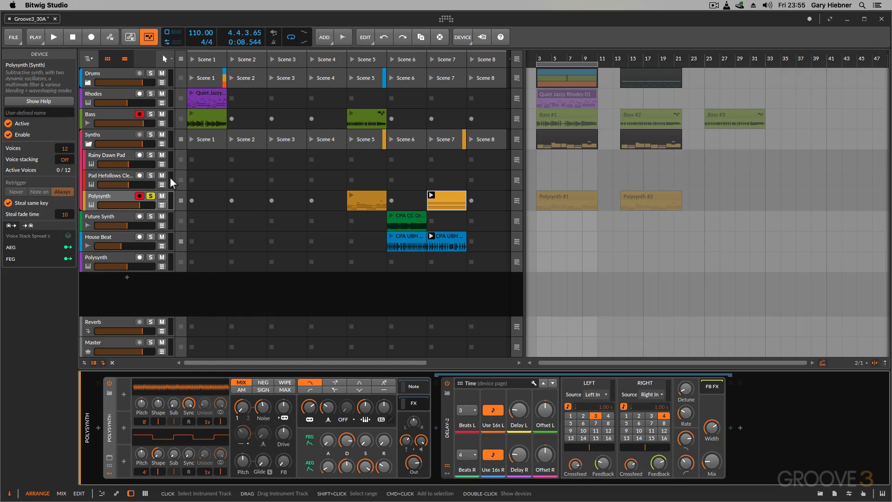
Enable clip launcher Automation Write, and keep the arranger and clip launcher Automation Write toggles in the toolbar while removing Record as Comping Takes.
{"action": "left_click", "coordinate": [35, 40]}
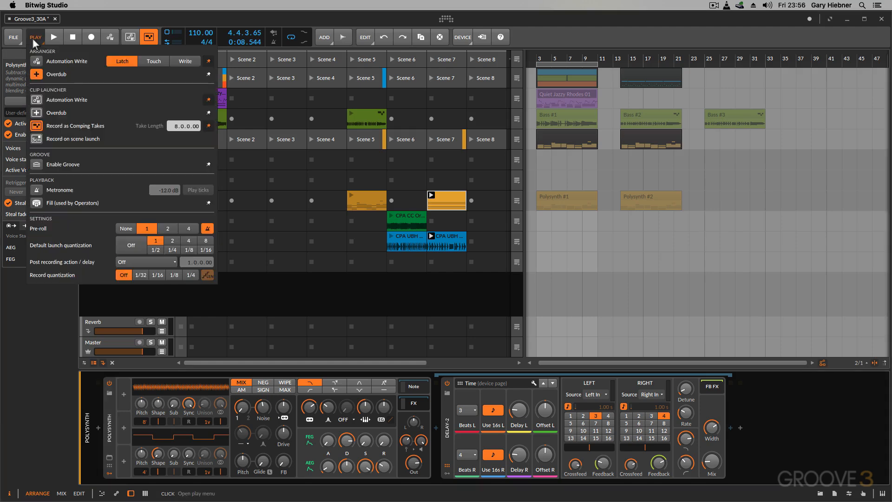
{"action": "left_click", "coordinate": [35, 100]}
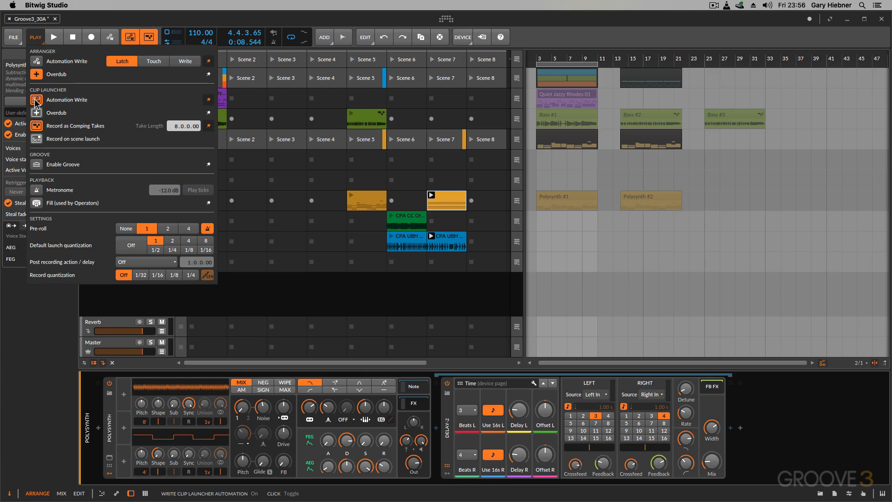
{"action": "left_click", "coordinate": [208, 100]}
{"action": "left_click", "coordinate": [209, 61]}
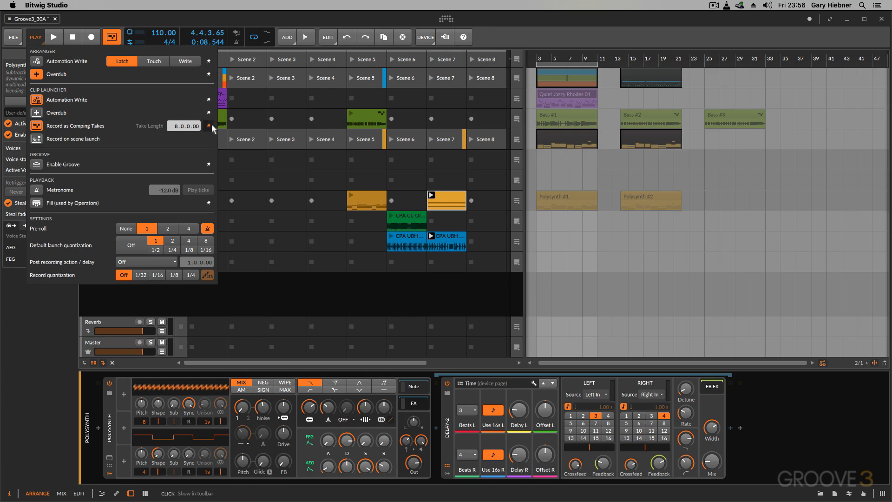
{"action": "left_click", "coordinate": [208, 125]}
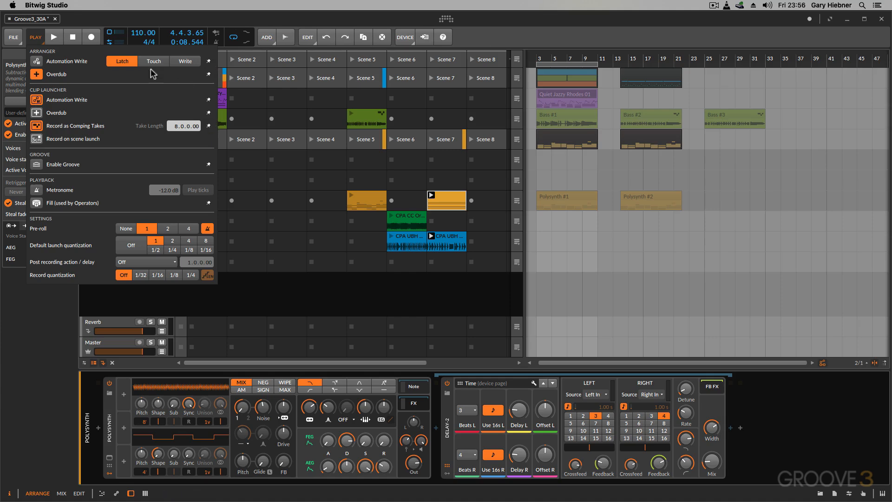
{"action": "left_click", "coordinate": [209, 99]}
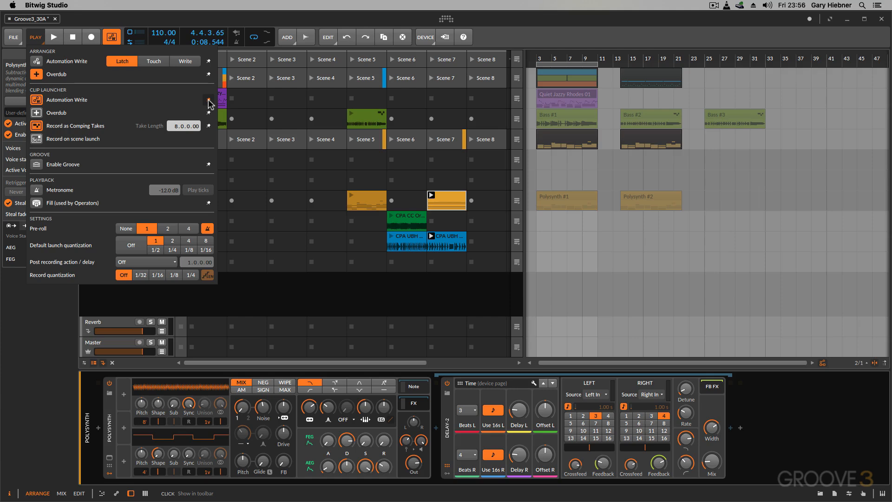
{"action": "left_click", "coordinate": [209, 61]}
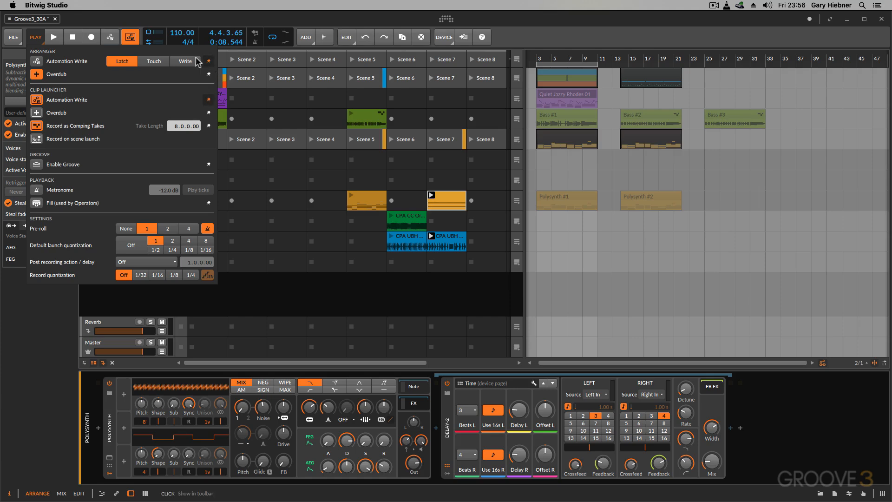
{"action": "left_click", "coordinate": [35, 40]}
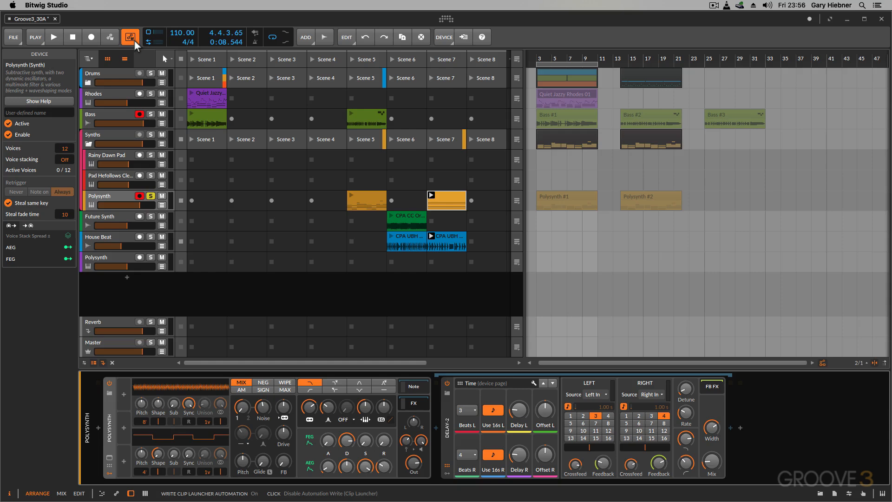
{"action": "left_click", "coordinate": [111, 40]}
{"action": "left_click", "coordinate": [111, 39]}
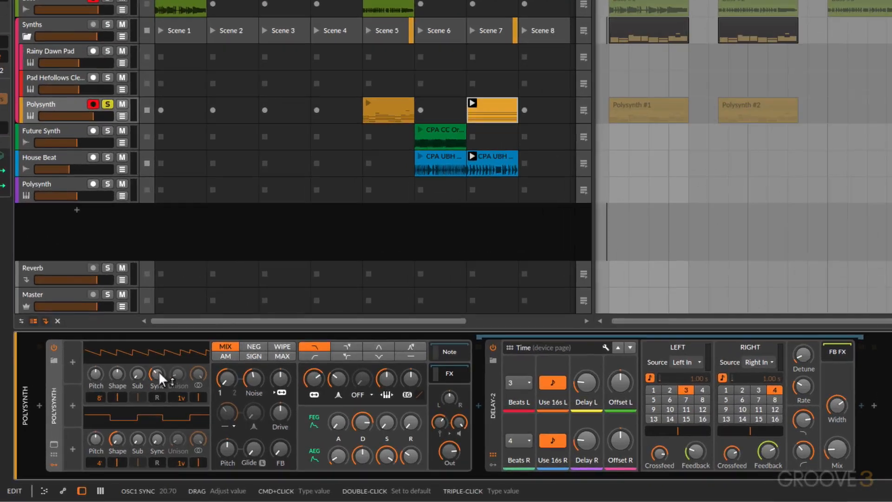
Record a live sweep of oscillator 1's Sync during playback, peaking around 2.1 and falling by 3.1, and check the recorded automation curve.
{"action": "left_click_drag", "start_coordinate": [189, 404], "coordinate": [158, 371]}
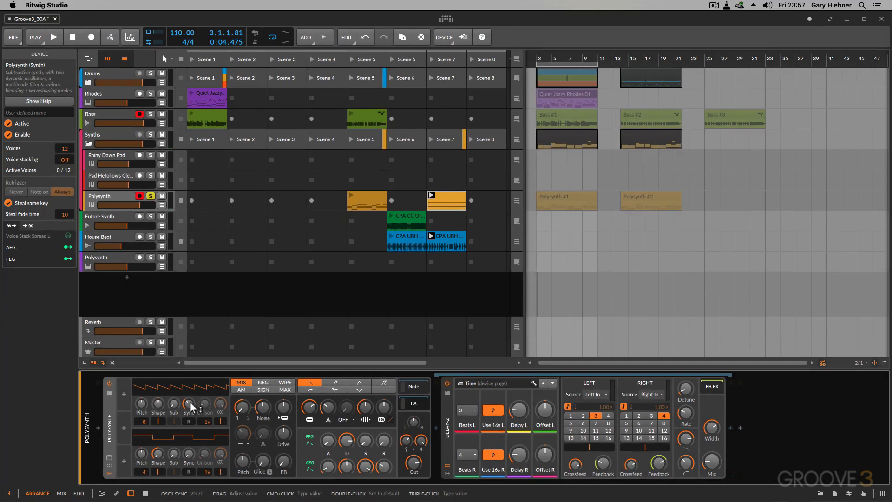
{"action": "key", "text": "a"}
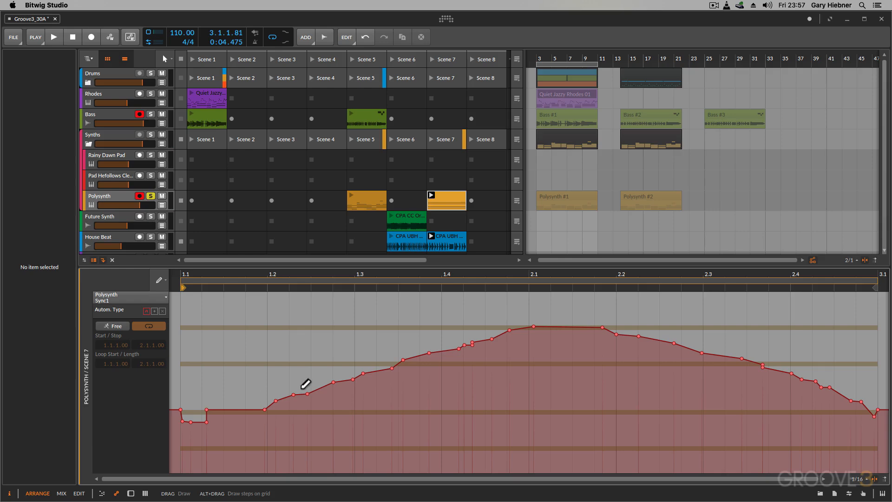
{"action": "key", "text": "d"}
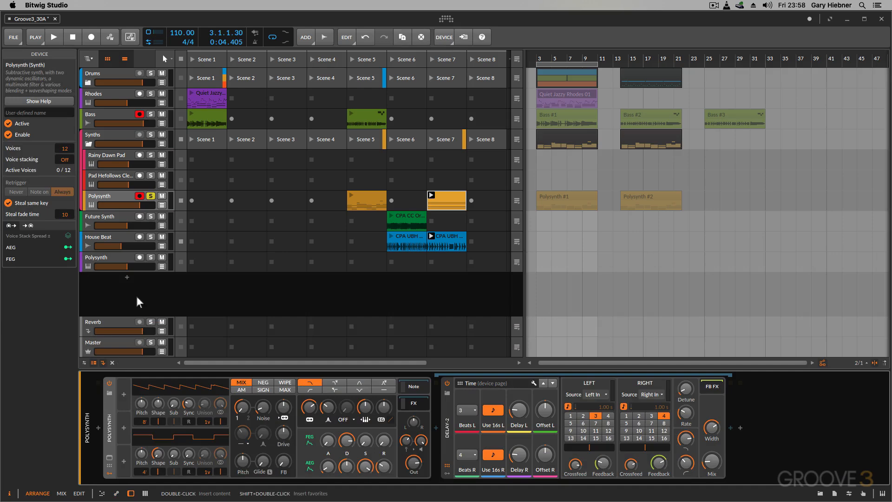
Re-enable clip launcher Automation Write, record a live Noise sweep peaking between 2.3 and 2.4, and bring up its automation curve.
{"action": "left_click", "coordinate": [130, 37]}
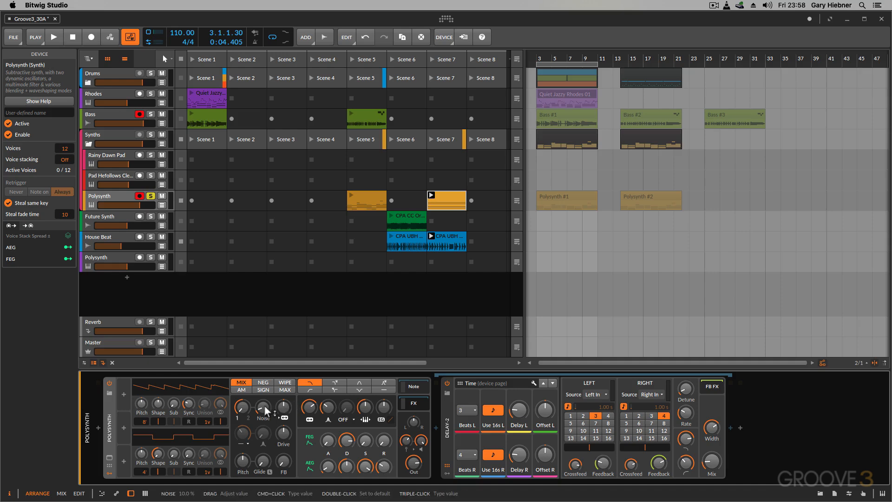
{"action": "key", "text": "space"}
{"action": "mouse_move", "coordinate": [264, 406]}
{"action": "left_mouse_down"}
{"action": "mouse_move", "coordinate": [264, 380]}
{"action": "mouse_move", "coordinate": [263, 405]}
{"action": "left_mouse_up"}
{"action": "key", "text": "space"}
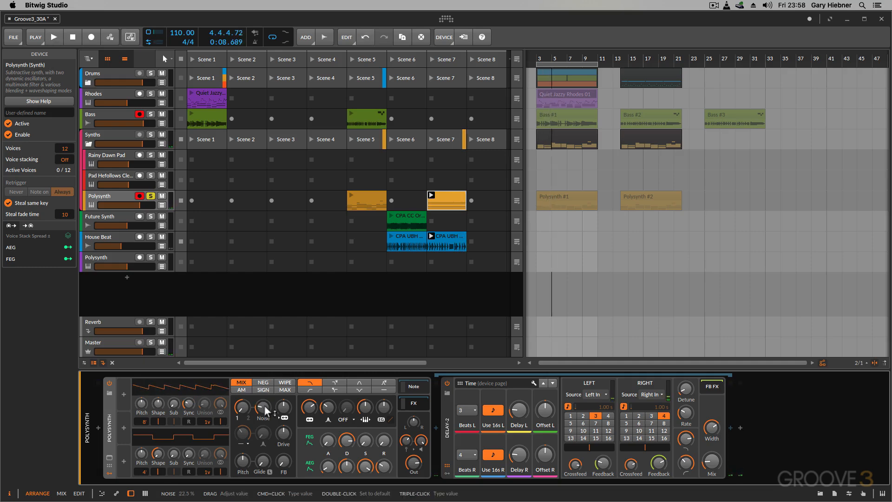
{"action": "key", "text": "a"}
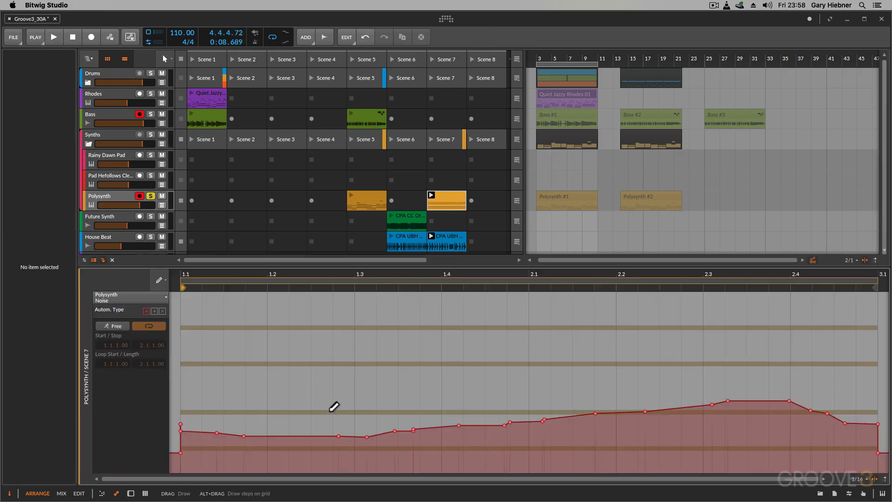
Review the clip's recorded OSC1 Sync automation, and return to the Polysynth device view.
{"action": "left_click", "coordinate": [151, 297]}
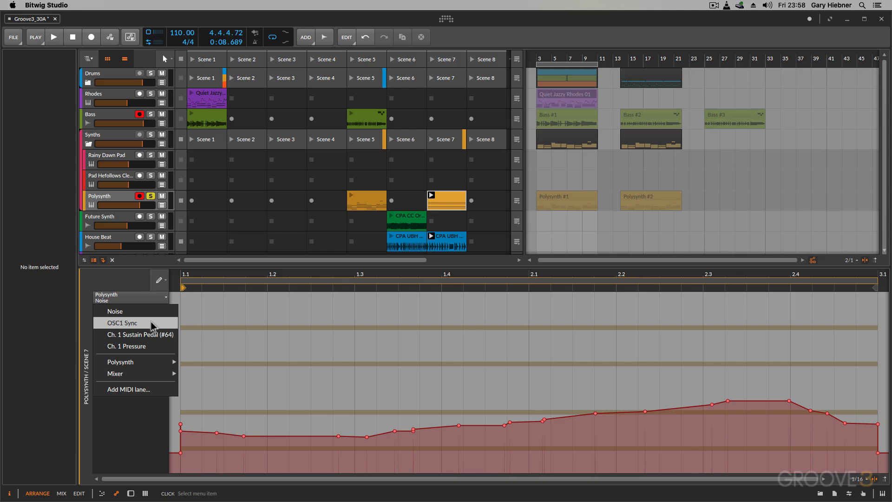
{"action": "left_click", "coordinate": [139, 324]}
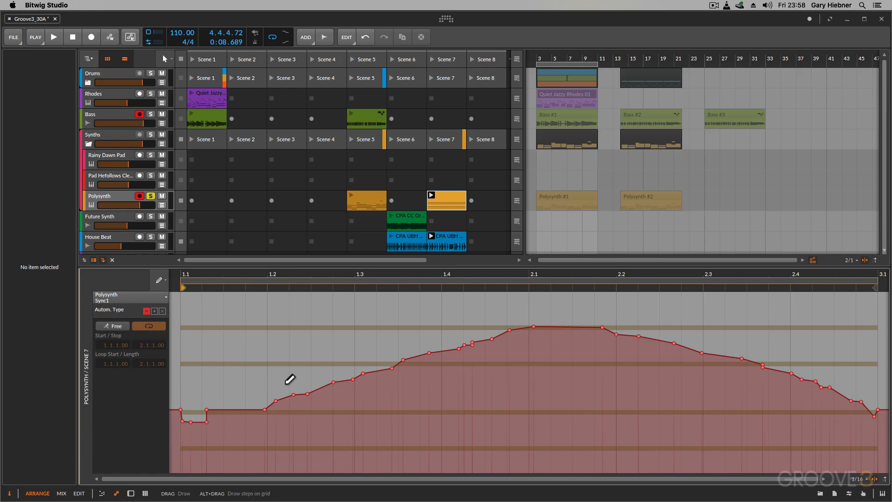
{"action": "key", "text": "d"}
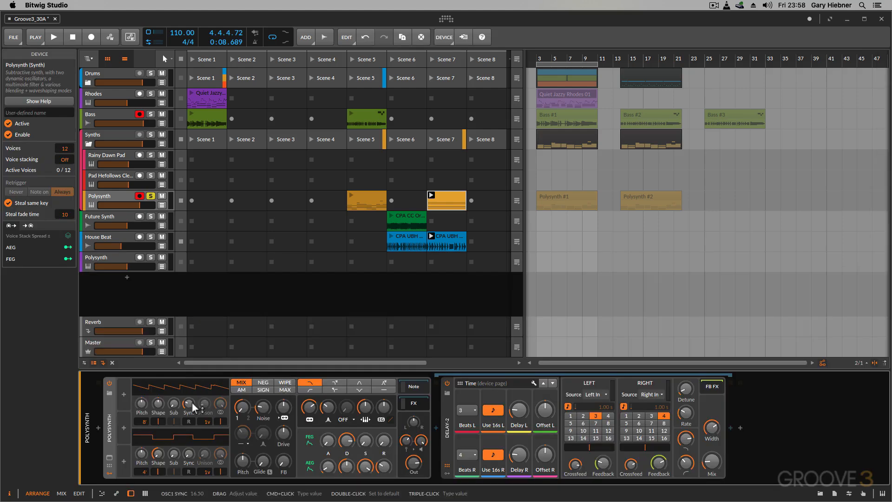